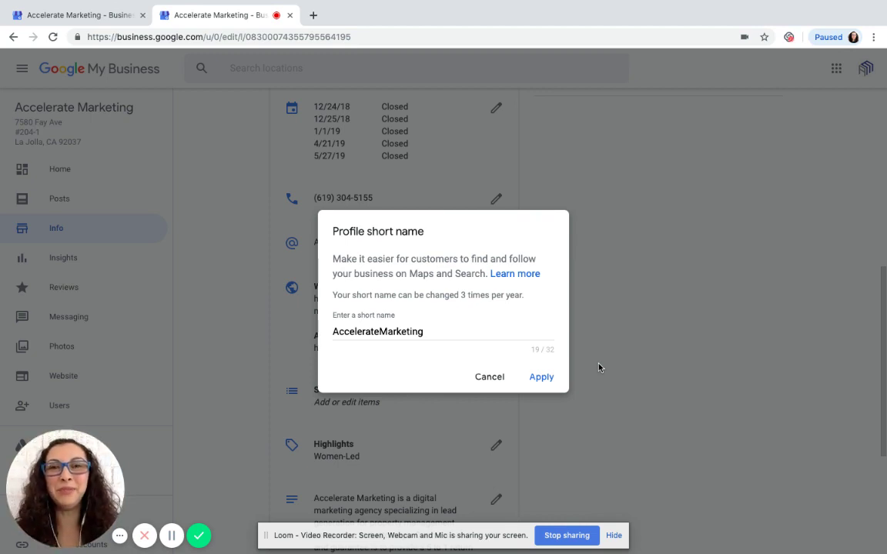
Step: Dismiss the short name dialog and load business.google.com in a new browser tab
left_click(483, 377)
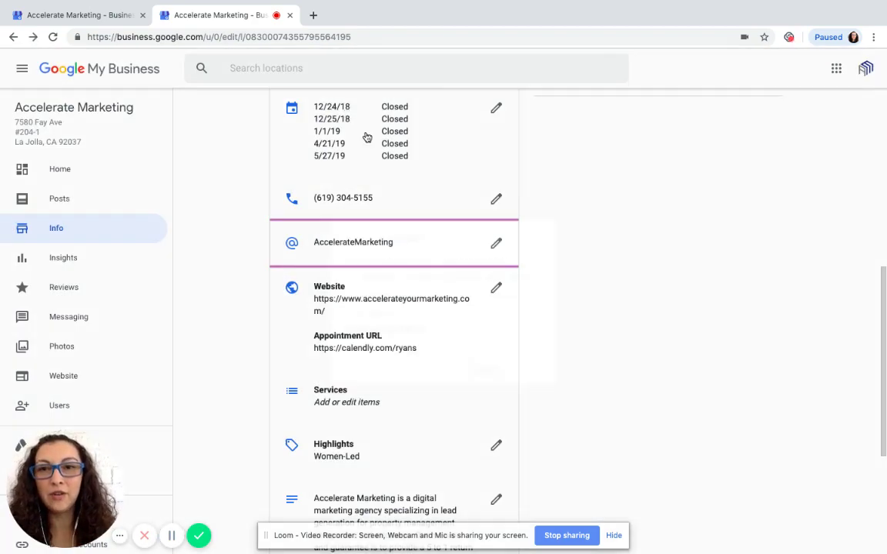
left_click(312, 15)
type("busin")
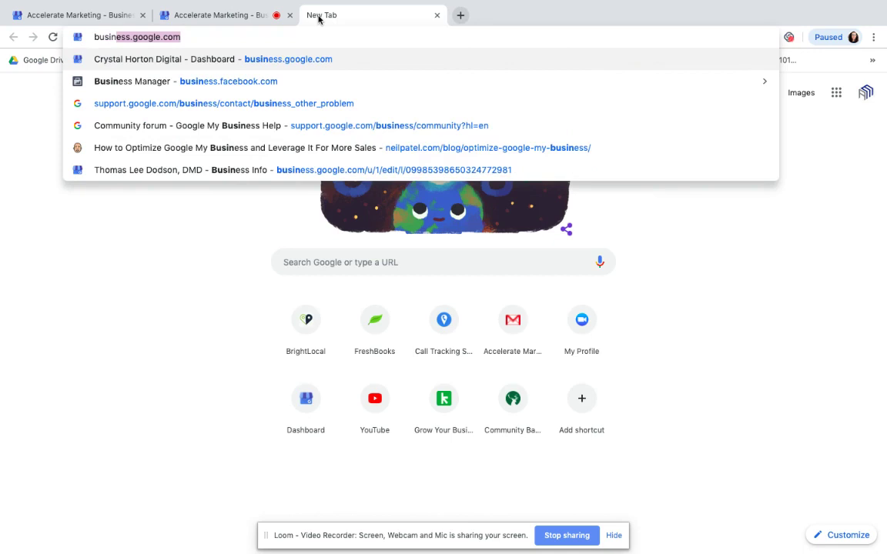
key("Return")
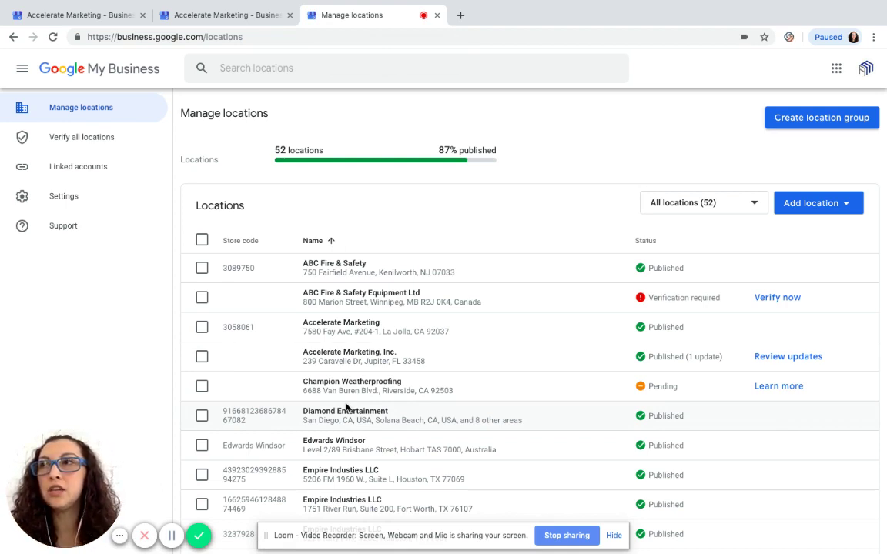
Step: Open Accelerate Marketing's Info page and scroll down to its AccelerateMarketing short name
left_click(356, 334)
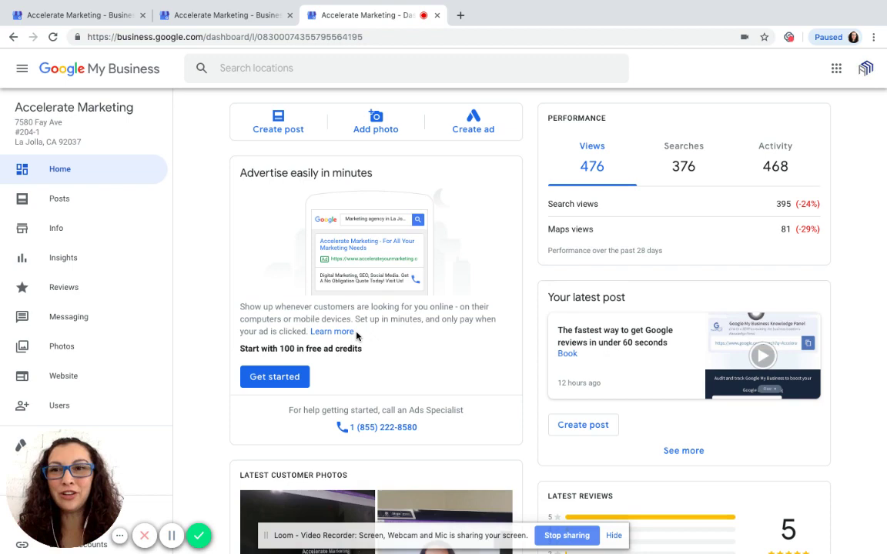
left_click(73, 233)
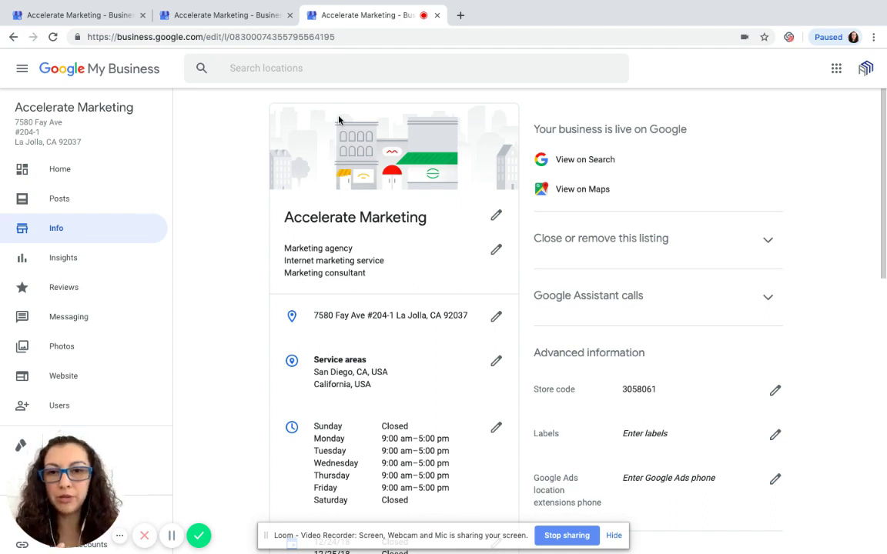
scroll(450, 271, "down", 3)
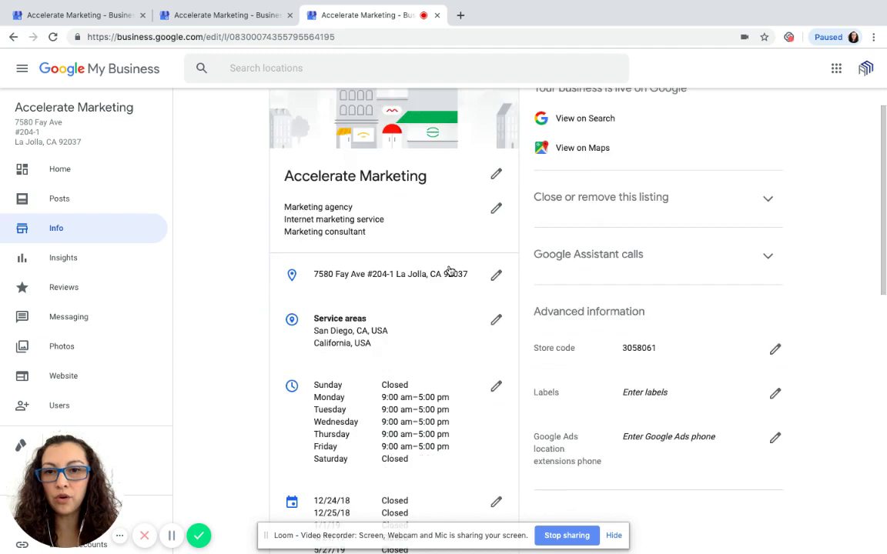
scroll(449, 271, "down", 3)
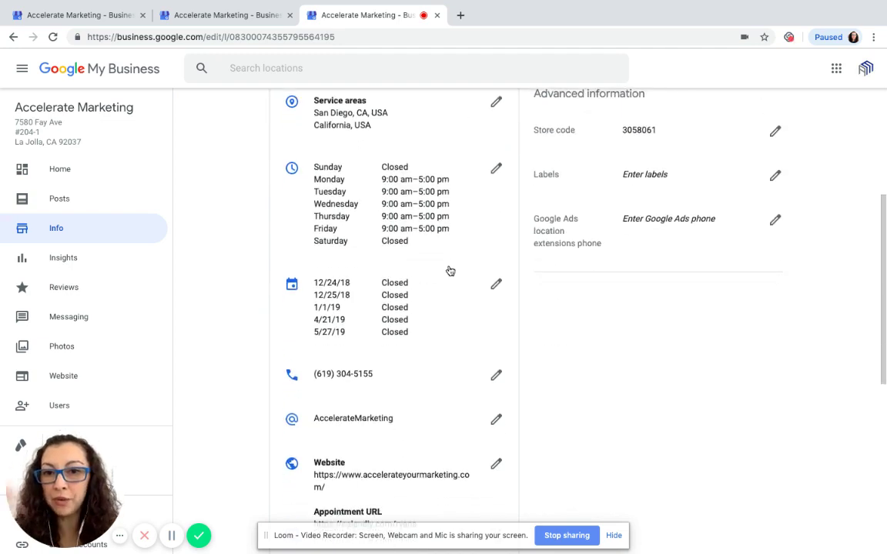
scroll(450, 271, "down", 4)
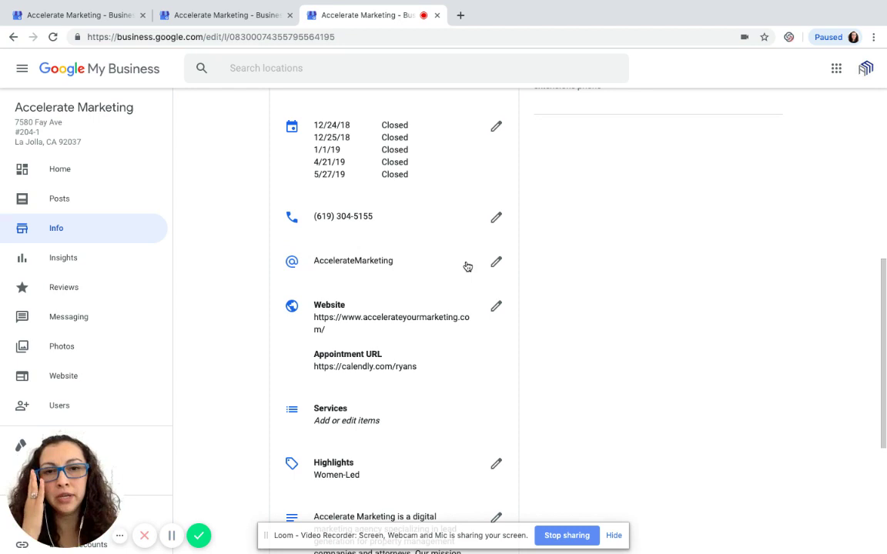
left_click(496, 262)
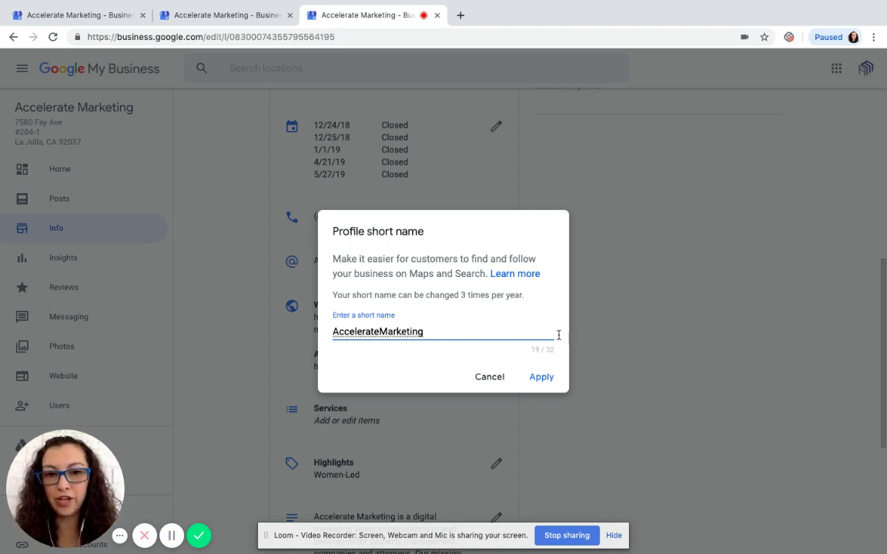
Step: Close the short name dialog without changes and return to the location's Home dashboard
left_click(488, 377)
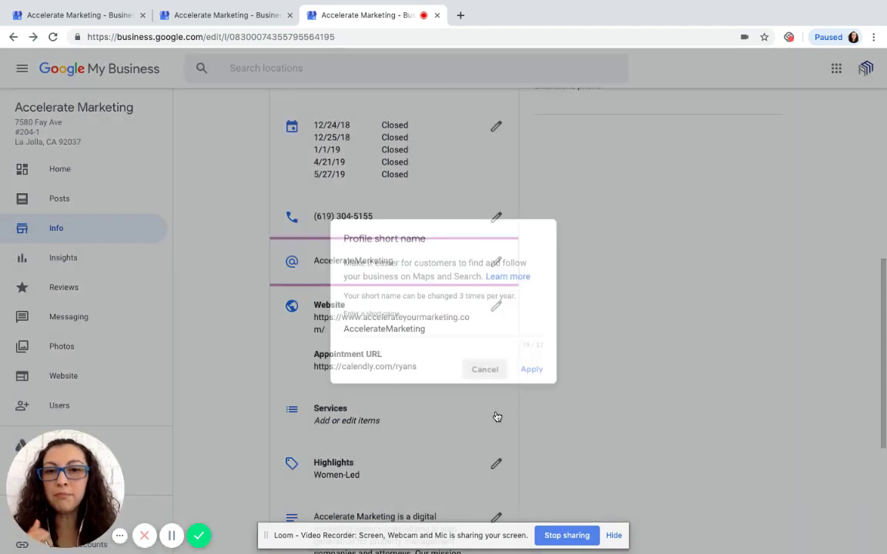
scroll(497, 416, "up", 5)
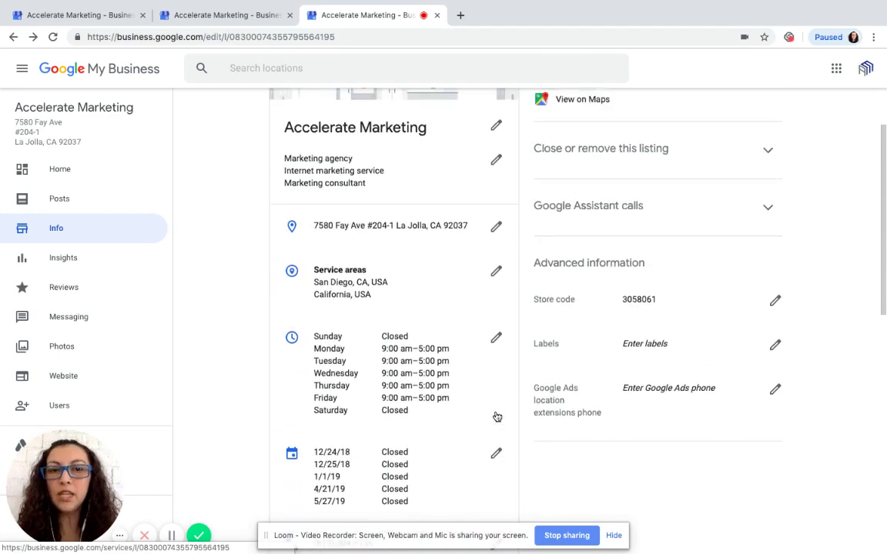
scroll(497, 416, "up", 1)
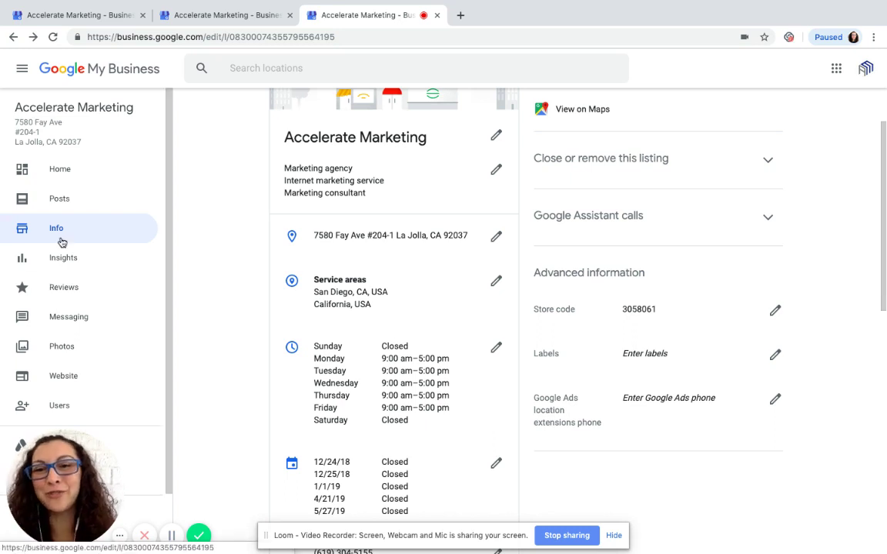
left_click(59, 168)
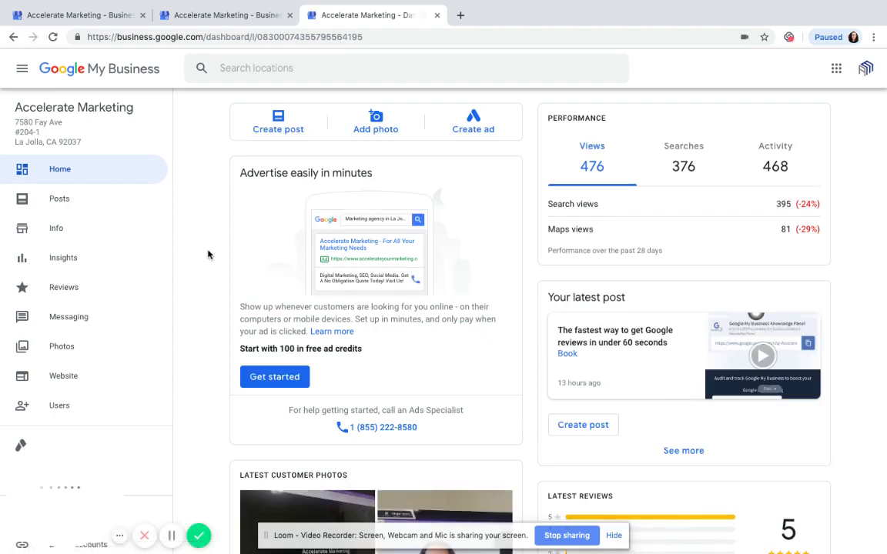
Step: Copy the review link g.page/AccelerateMarketing/review from the Get more reviews card
scroll(491, 297, "down", 3)
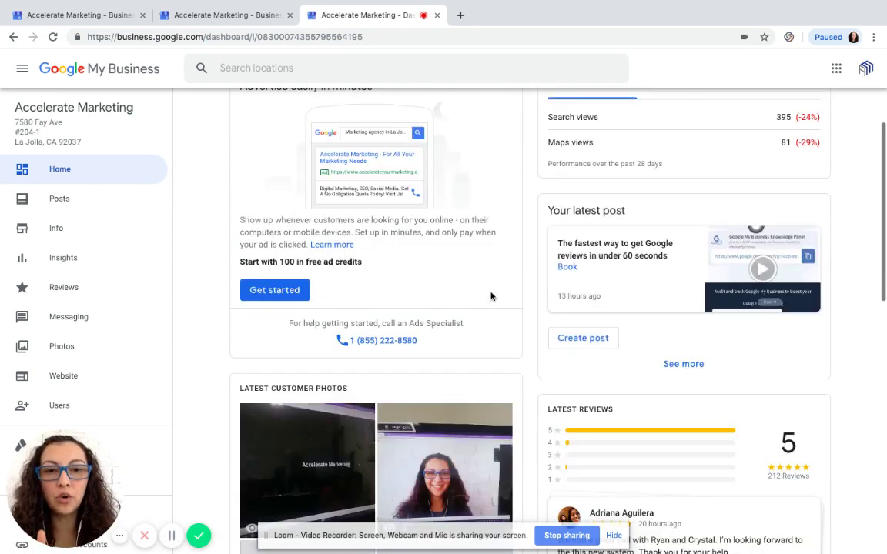
scroll(491, 296, "up", 3)
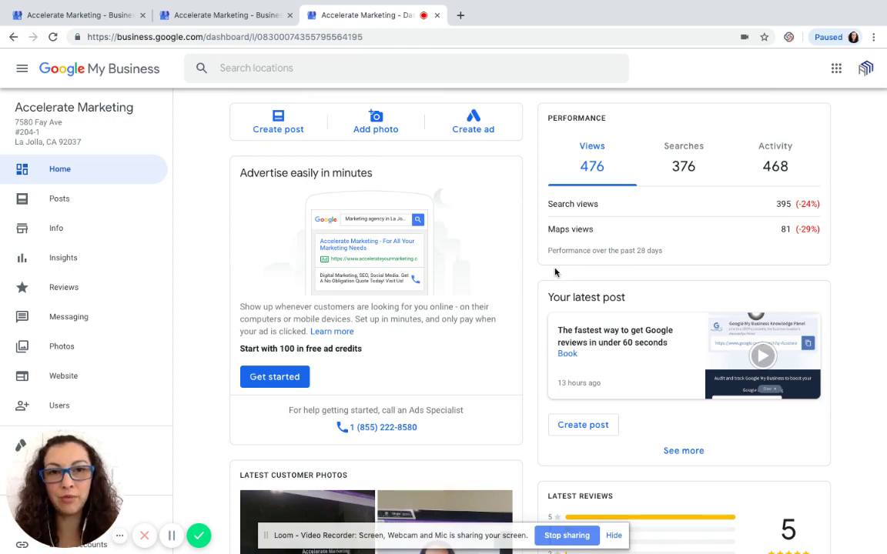
scroll(591, 196, "down", 3)
scroll(591, 197, "down", 10)
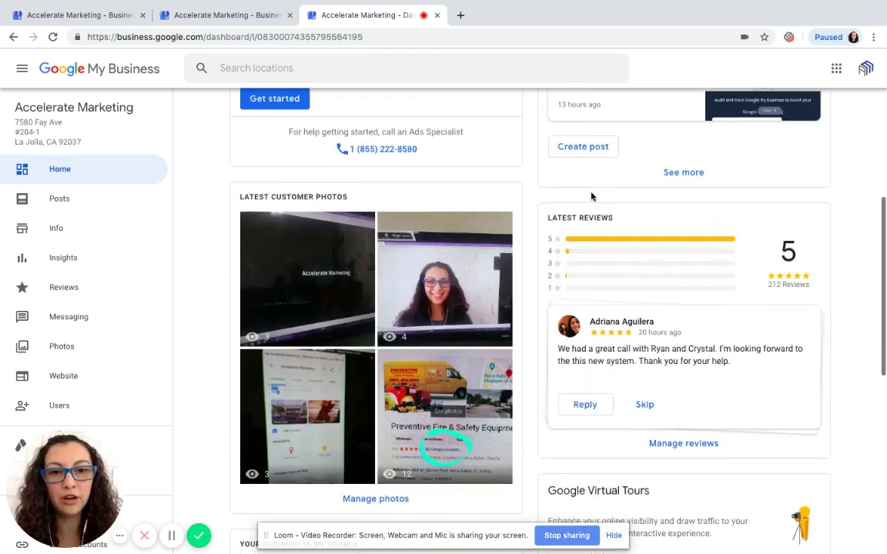
scroll(239, 219, "up", 1)
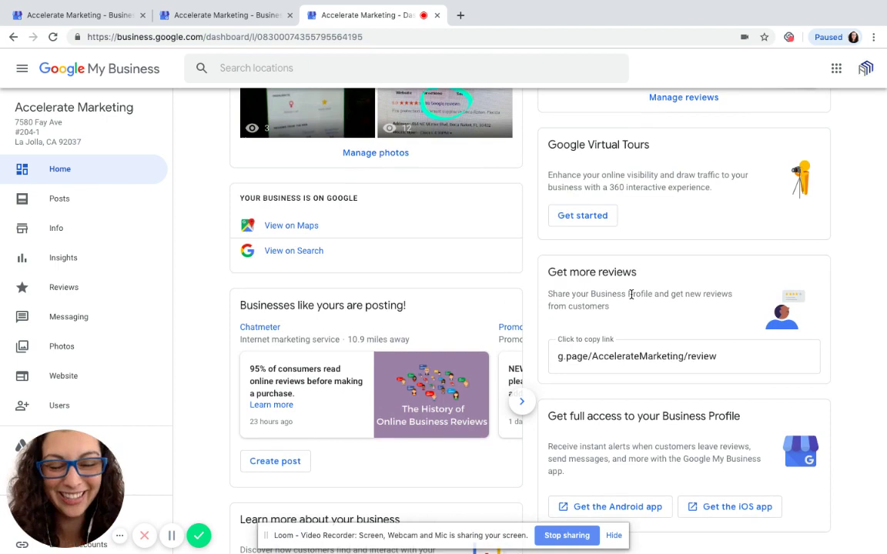
left_click_drag(610, 307, 547, 271)
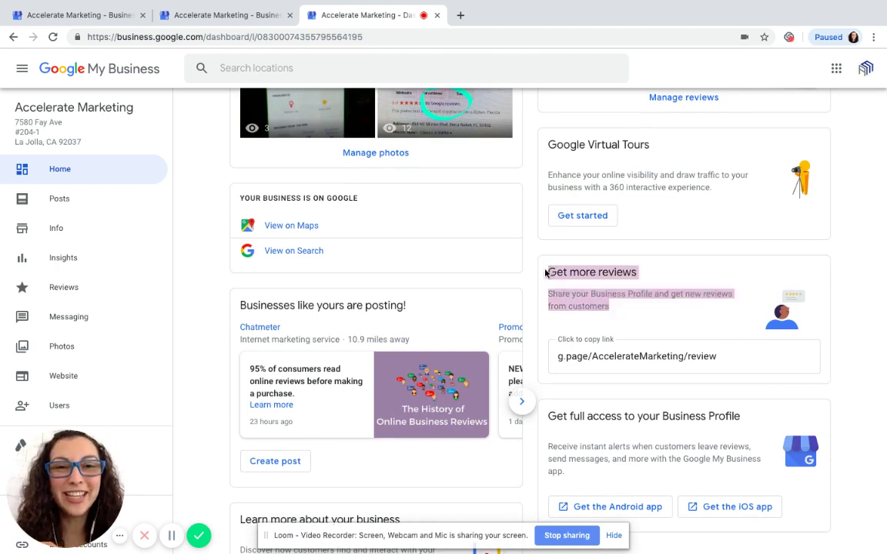
scroll(631, 319, "down", 1)
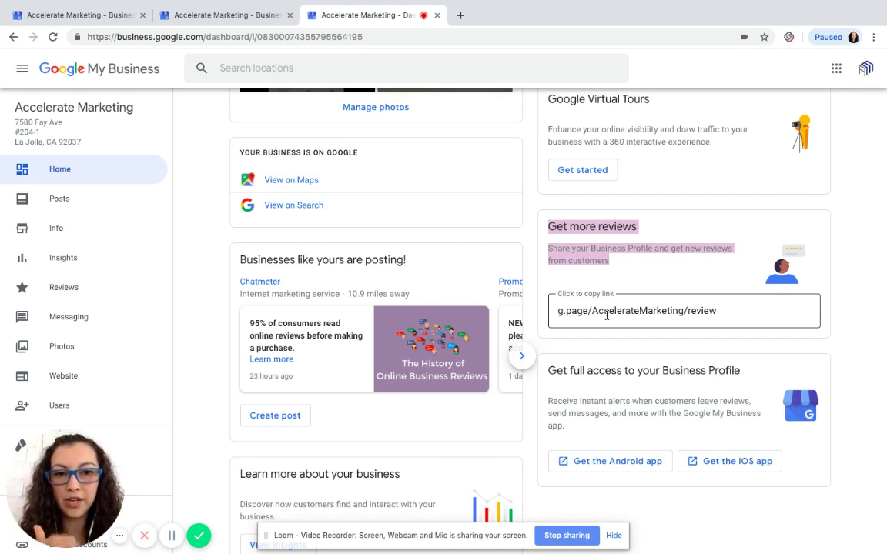
left_click(669, 310)
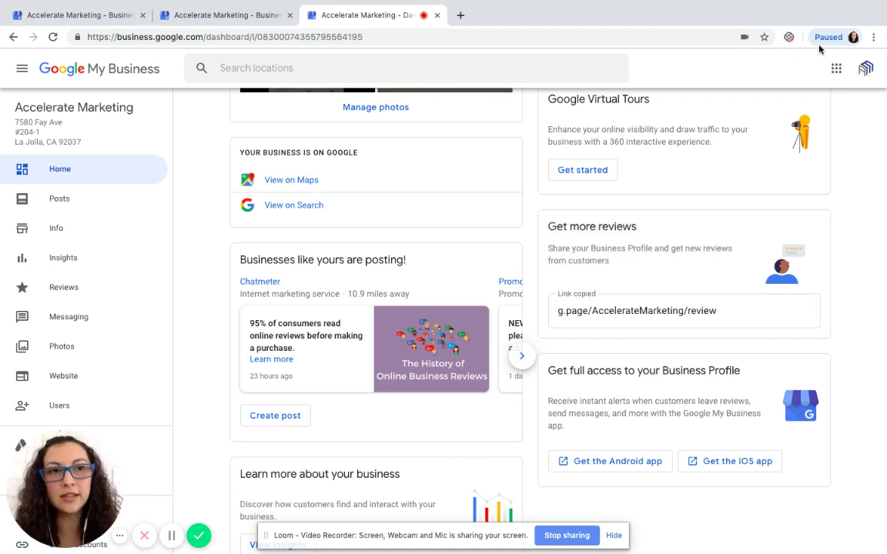
left_click(873, 37)
Step: Load the copied review link in a new incognito window
left_click(749, 137)
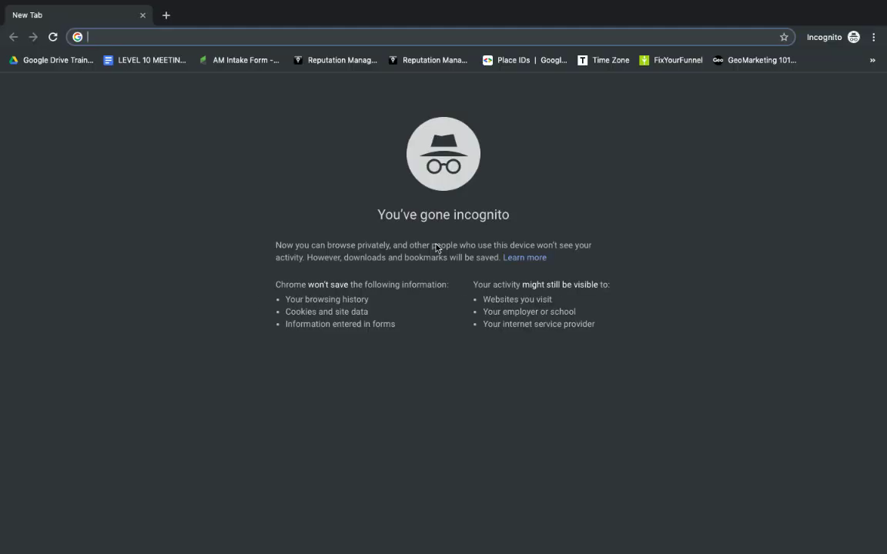
type("https://g.page/AccelerateMarketing/review")
key("Return")
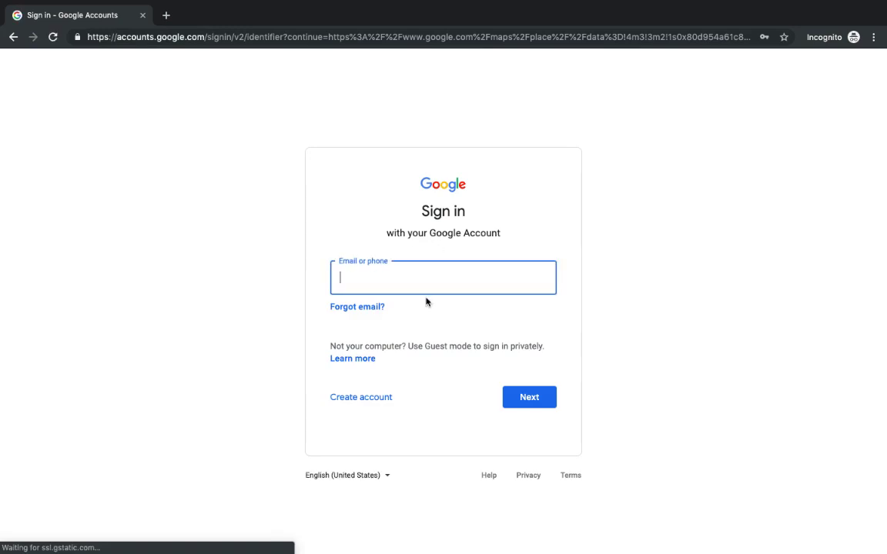
Step: Sign in to the Google account using the saved e-mail and password
type("cry")
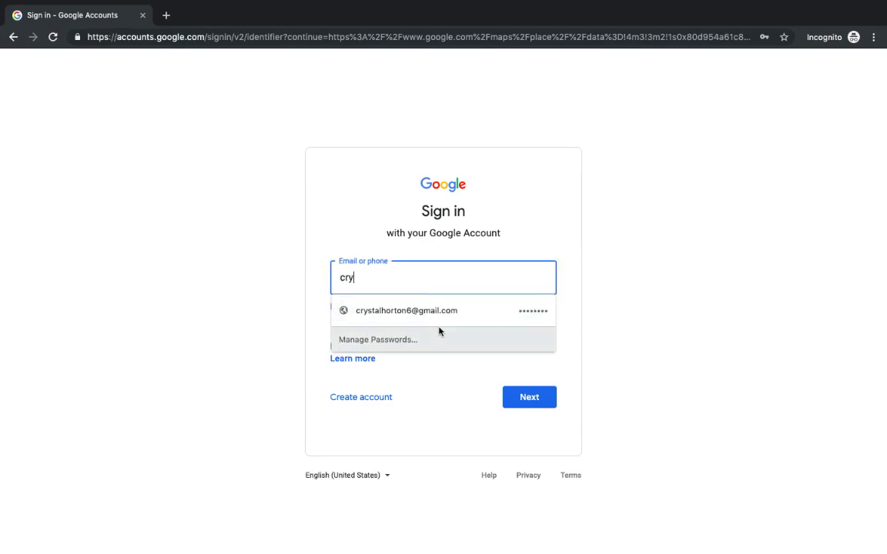
left_click(439, 312)
left_click(518, 396)
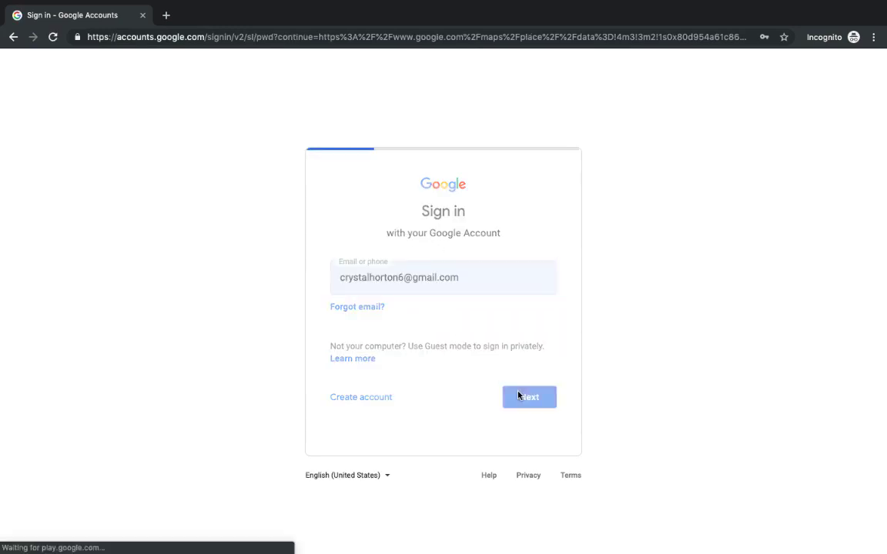
left_click(526, 345)
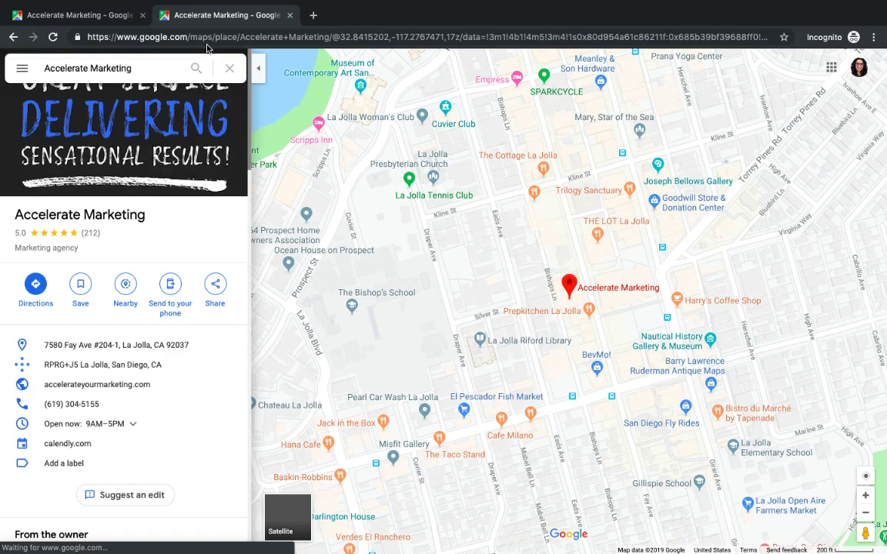
Step: Load the g.page/AccelerateMarketing/review link again in a new private tab
mouse_move(314, 25)
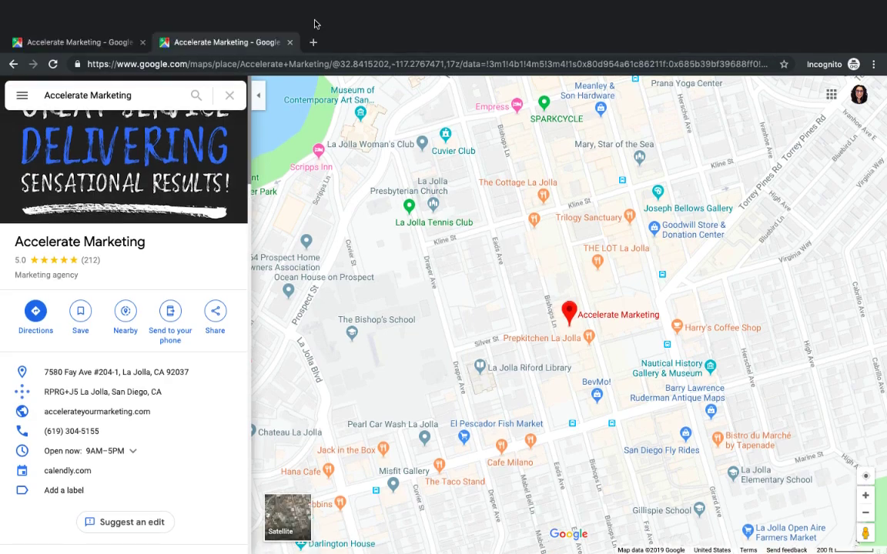
key("super+t")
type("https://g.page/AccelerateMarketing/review")
key("Return")
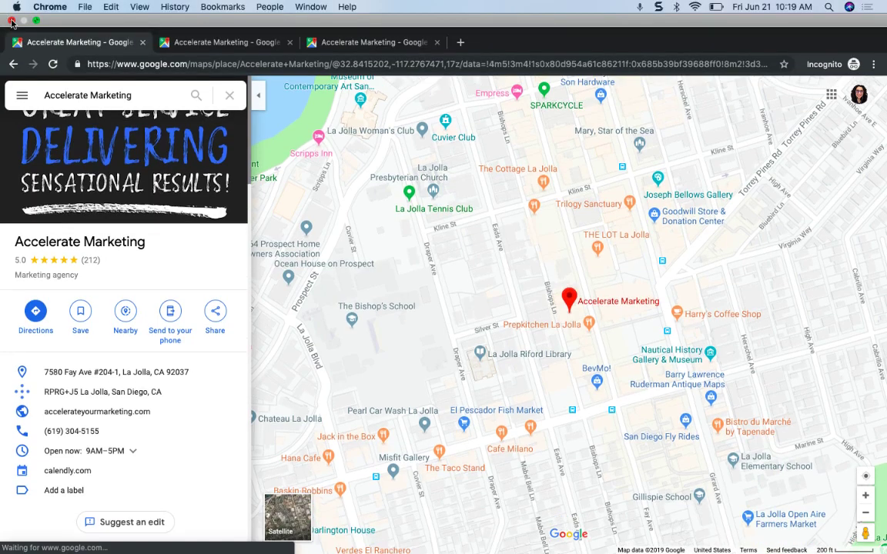
Step: Replace the private Maps window with a new incognito window loading the review link
left_click(11, 21)
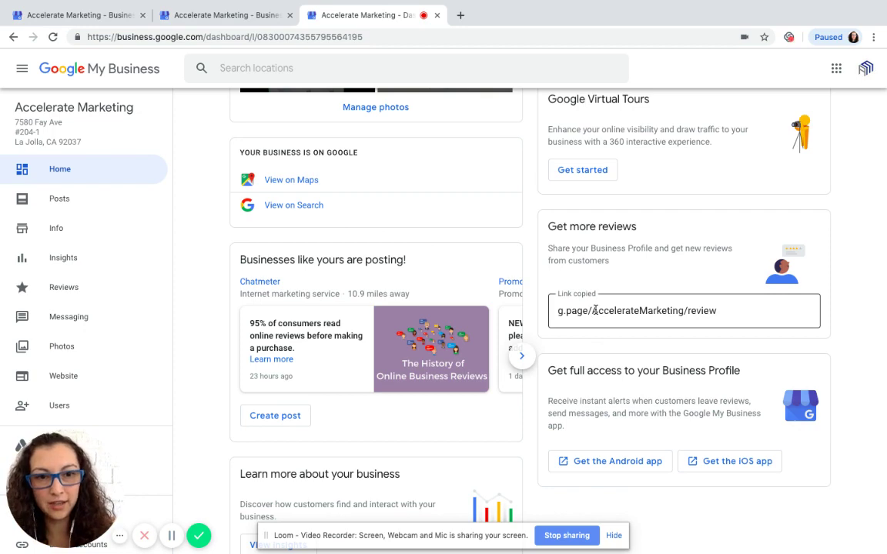
left_click(873, 37)
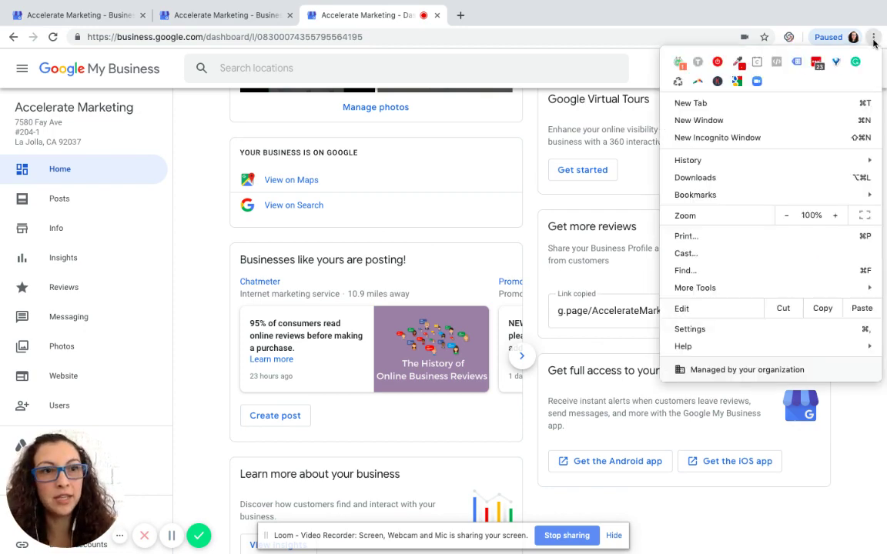
left_click(795, 140)
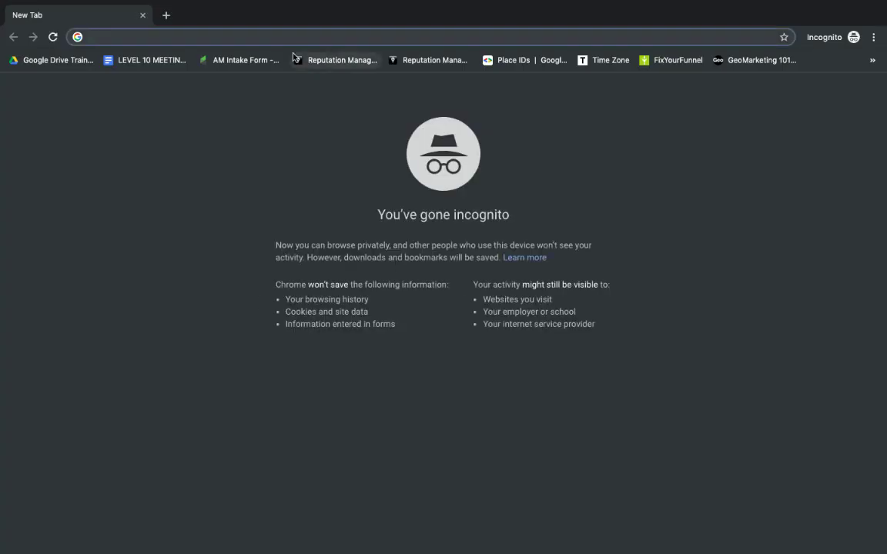
type("https://g.page/AccelerateMarketing/review")
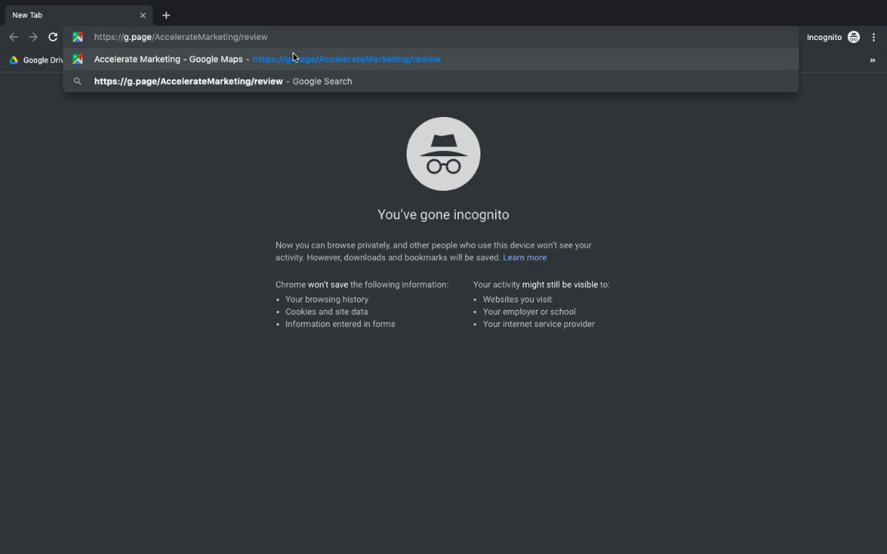
key("Return")
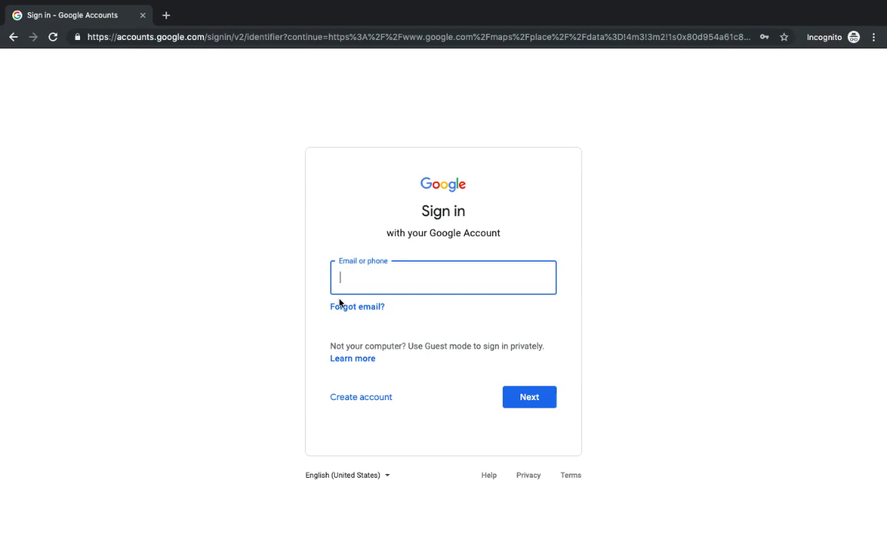
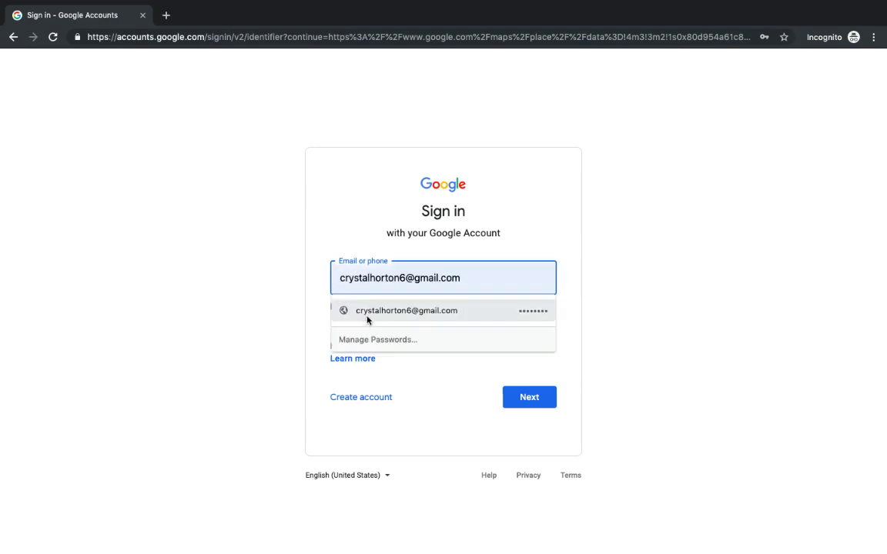
Step: Sign in with the saved account e-mail and password to reach the Maps listing
left_click(367, 311)
left_click(524, 397)
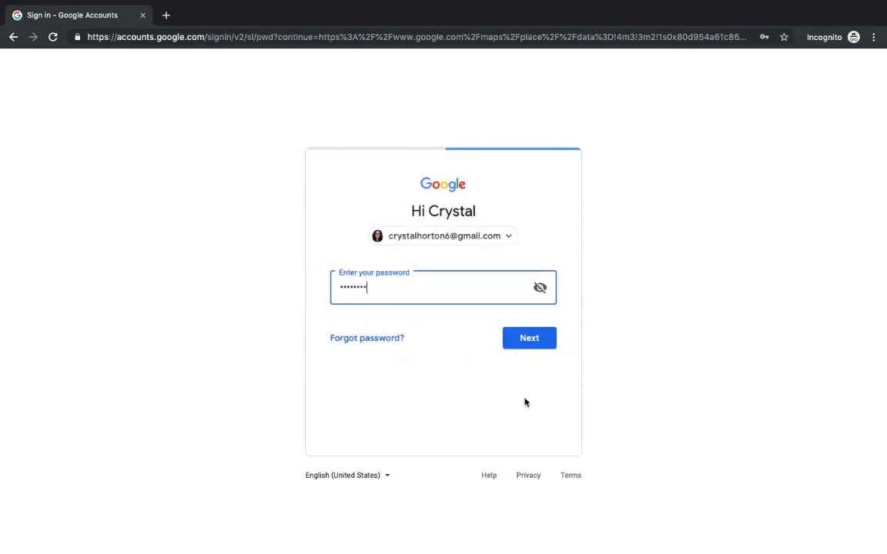
left_click(537, 346)
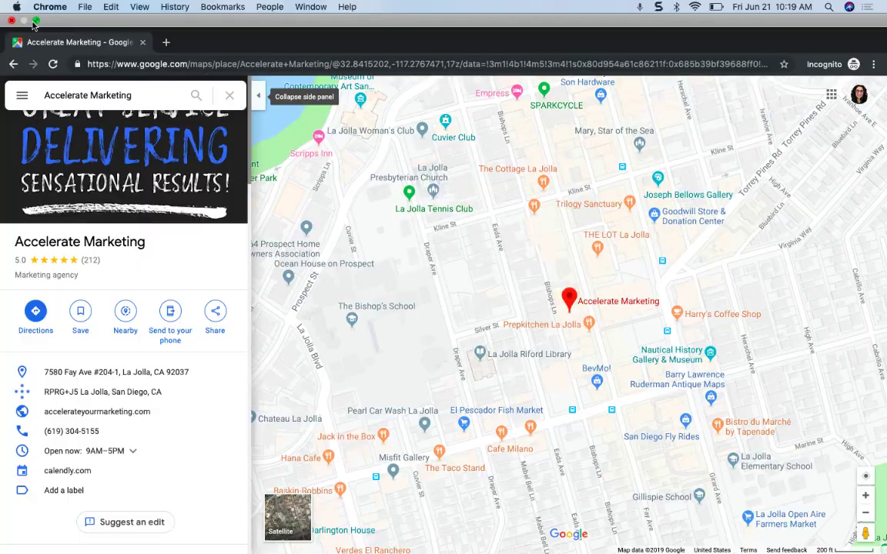
Step: Exit full-screen Maps, hide it, and return to the dashboard's Get more reviews card in Chrome
left_click(35, 10)
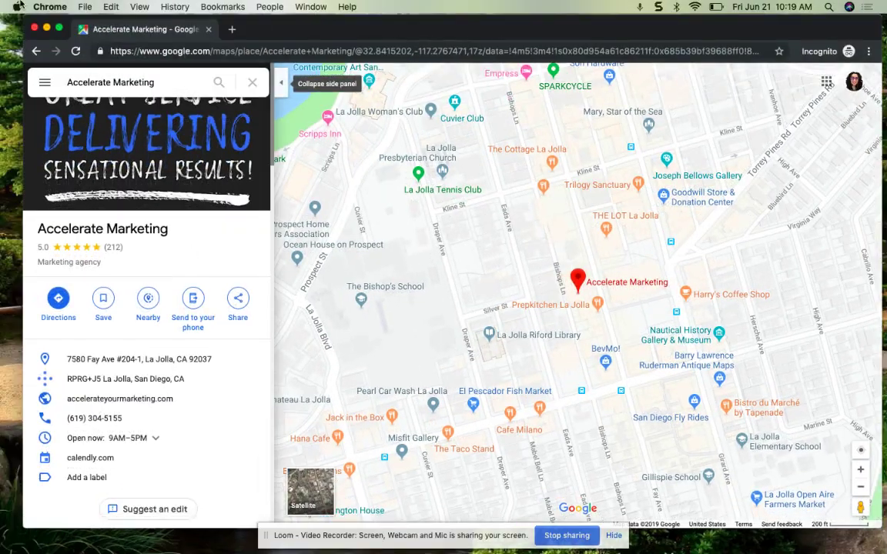
left_click(30, 23)
mouse_move(396, 548)
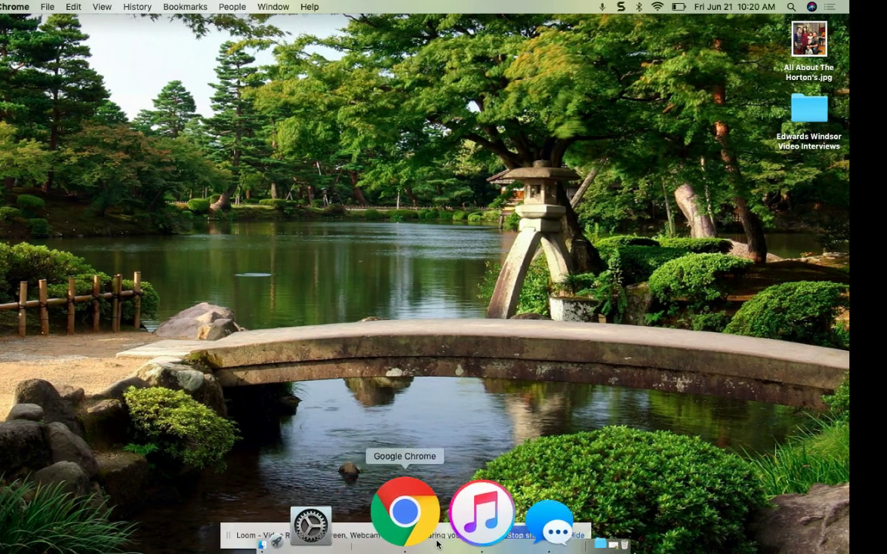
left_click(436, 544)
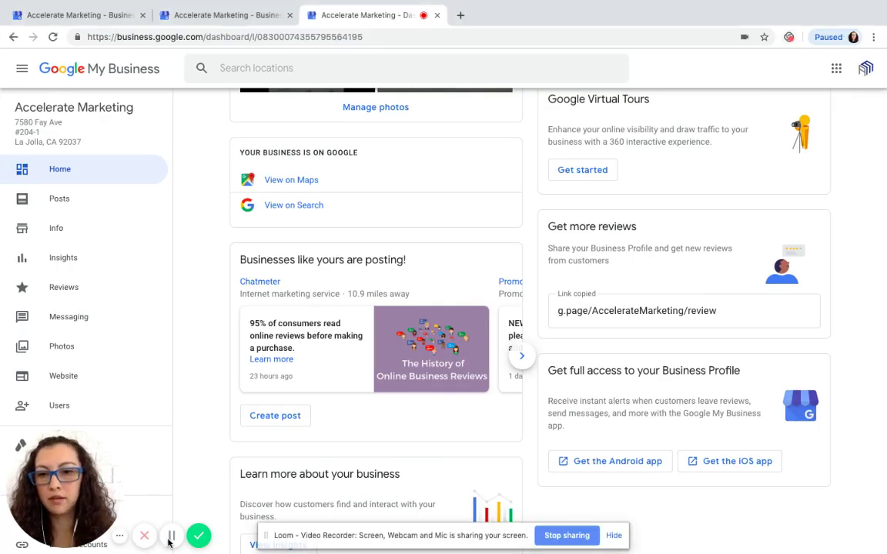
scroll(172, 545, "down", 3)
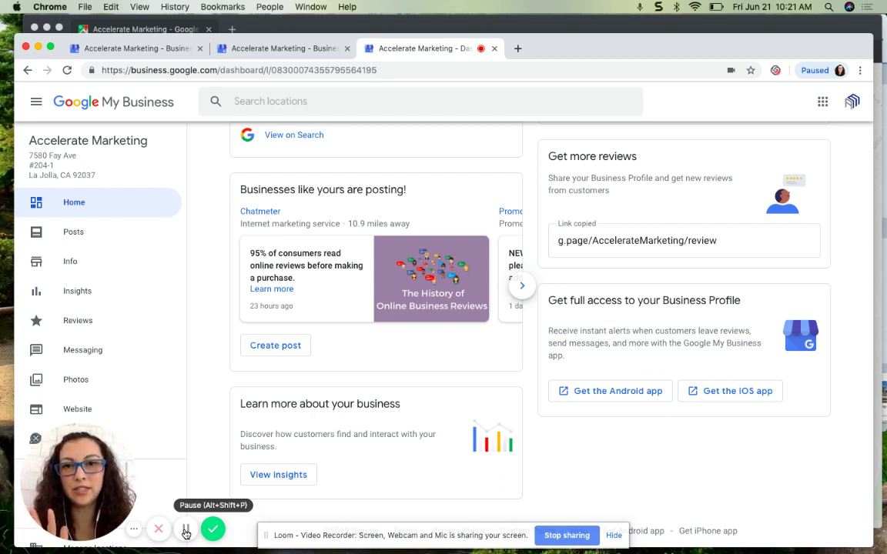
left_click(323, 31)
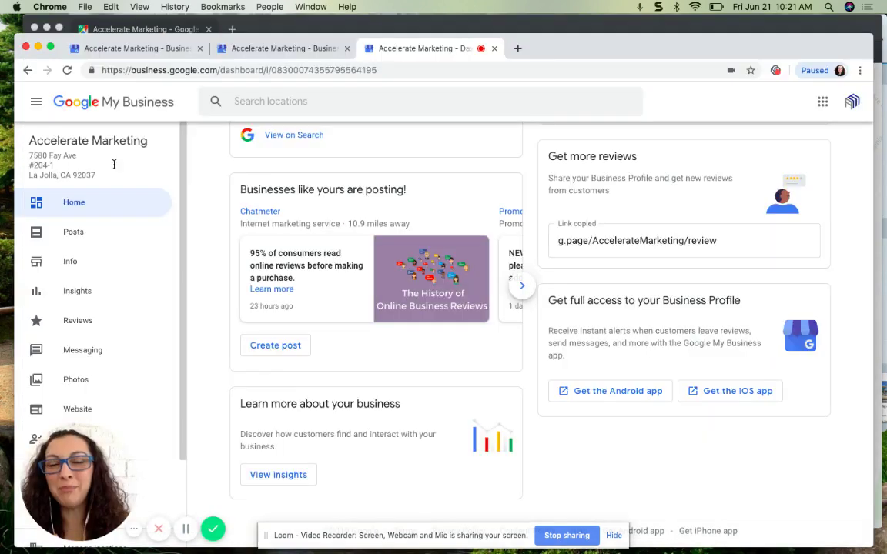
left_click(15, 133)
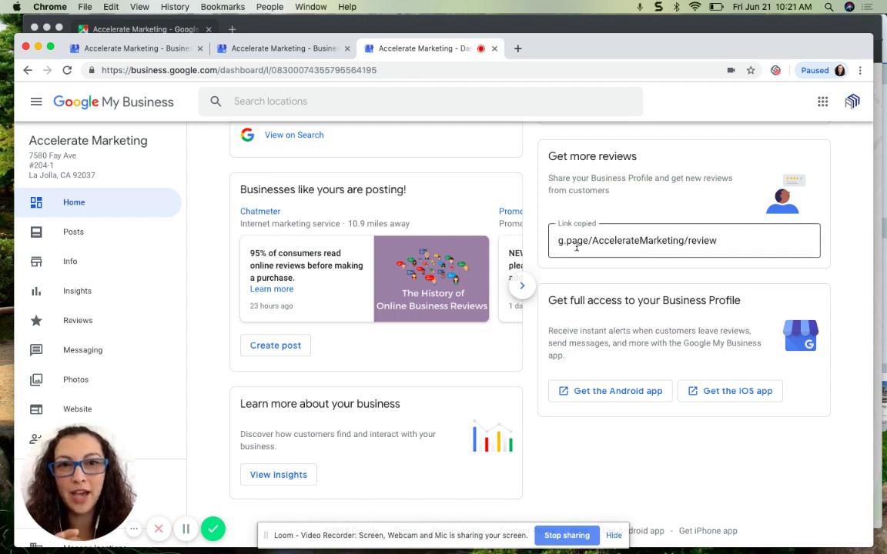
left_click(351, 27)
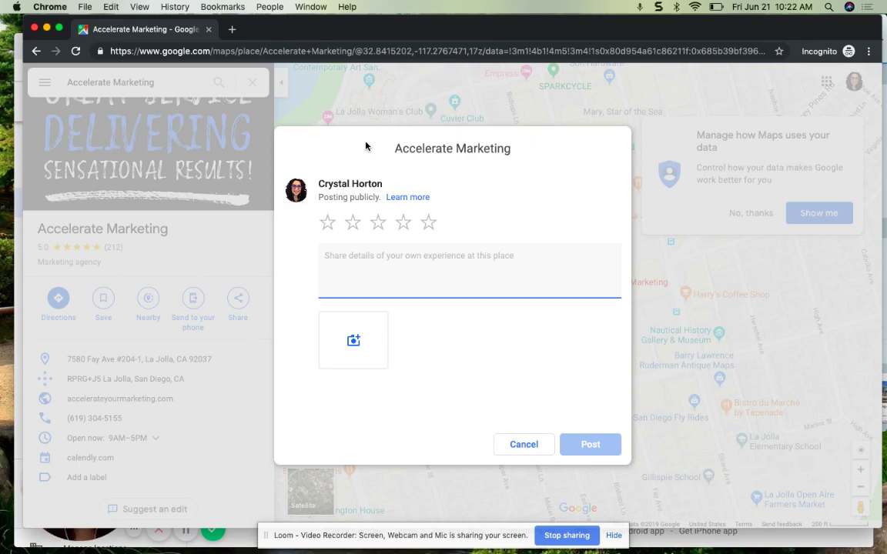
left_click(17, 96)
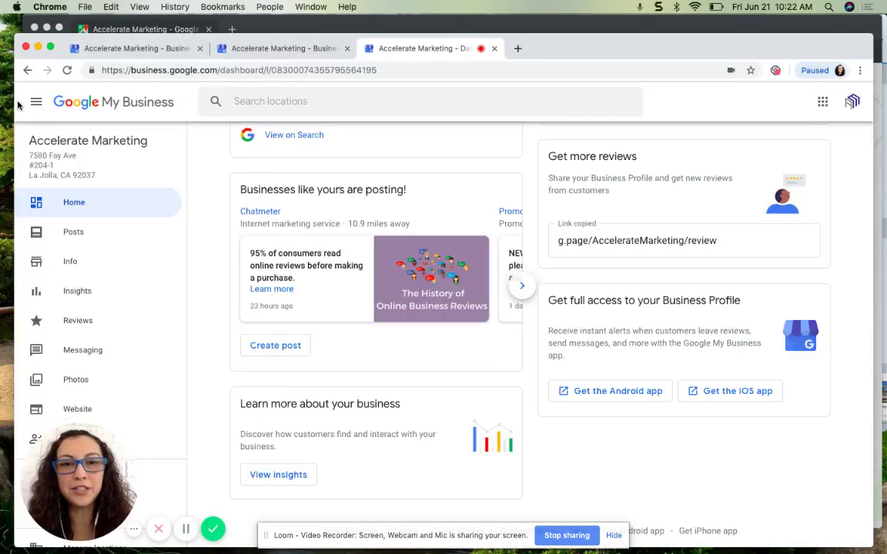